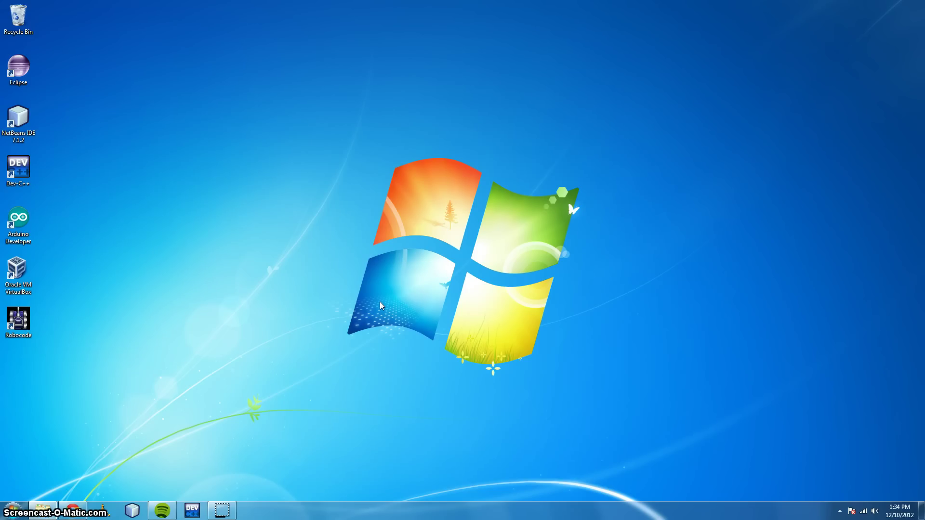
Step: Leave the RoboWiki browser page and launch Eclipse from its desktop shortcut
{"action": "left_click", "coordinate": [76, 510]}
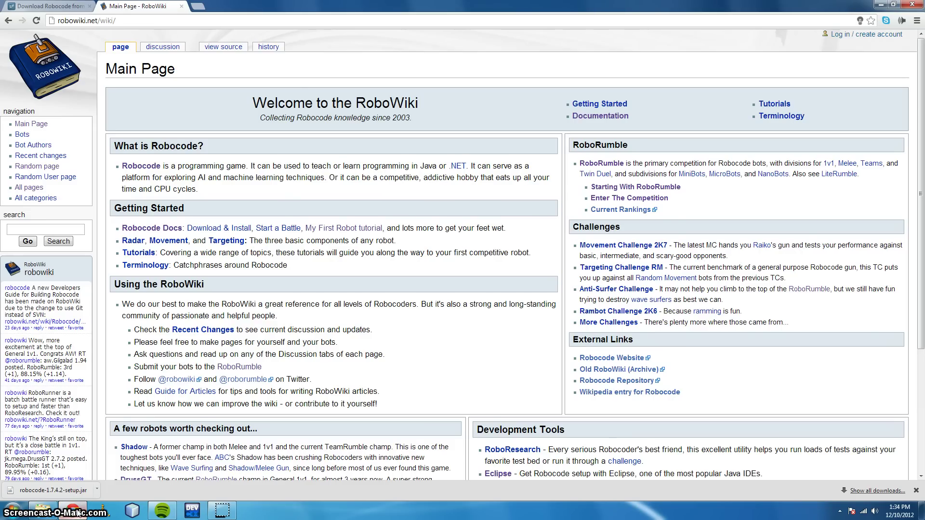
{"action": "left_click", "coordinate": [879, 8]}
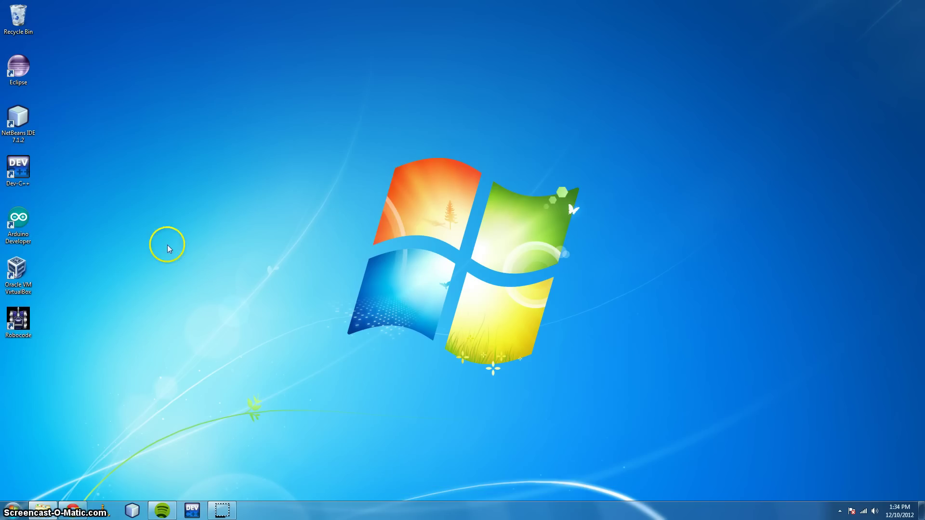
{"action": "double_click", "coordinate": [20, 69]}
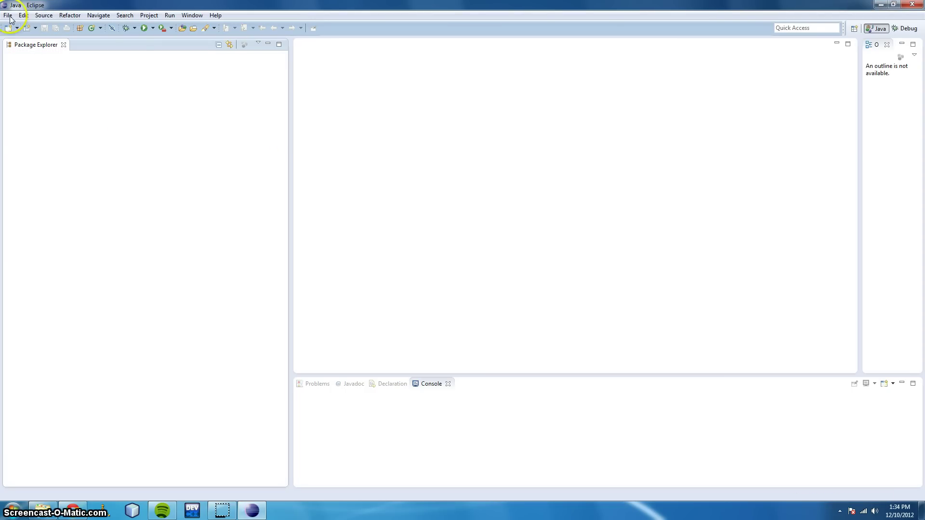
Step: Start a new Java project named MyFirstBot and show its build-path Libraries list
{"action": "left_click", "coordinate": [9, 16]}
{"action": "mouse_move", "coordinate": [24, 26]}
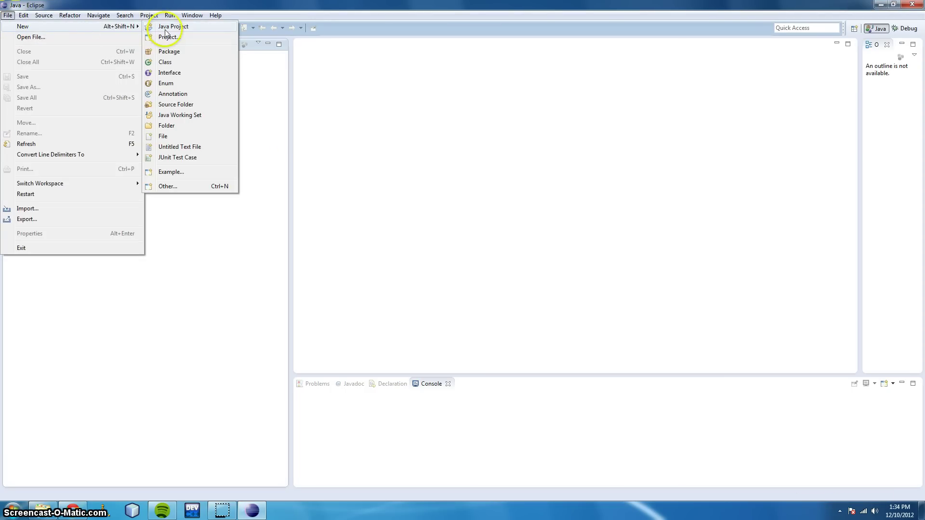
{"action": "left_click", "coordinate": [166, 30]}
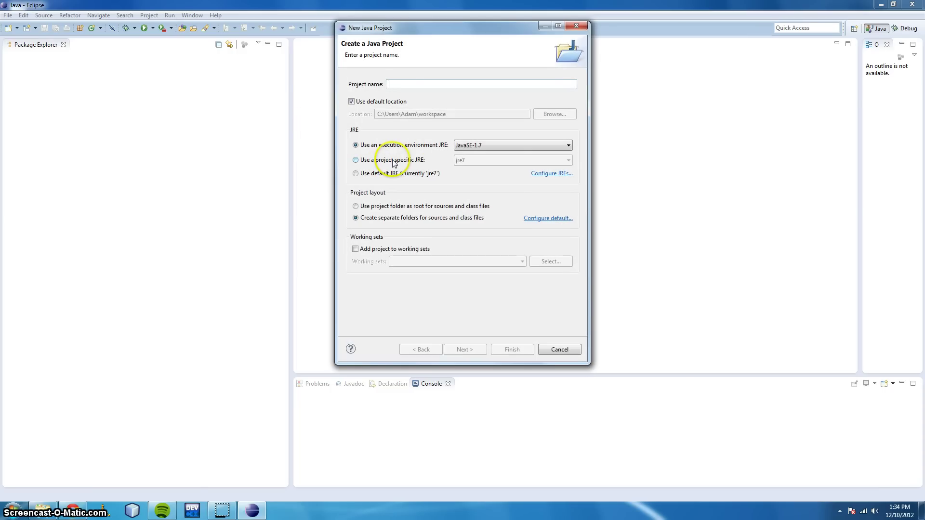
{"action": "type", "text": "MyFirstBot"}
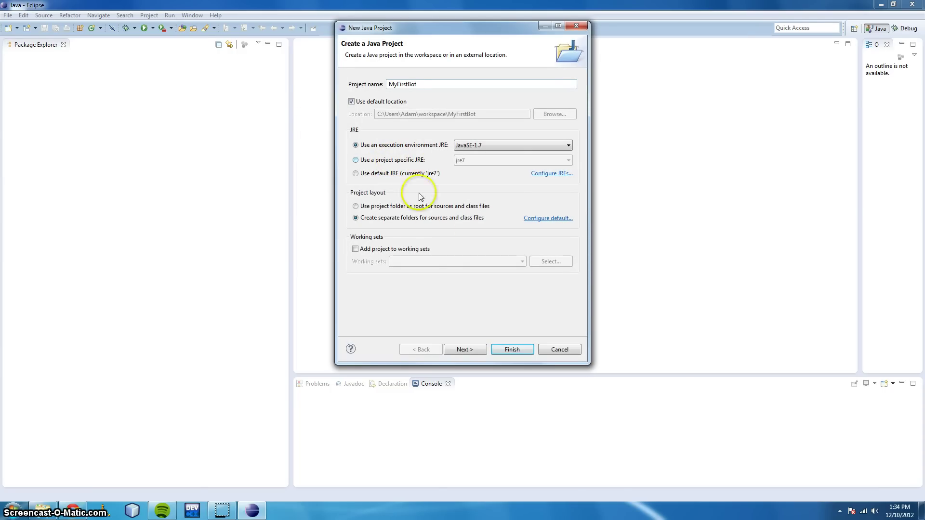
{"action": "left_click", "coordinate": [466, 351]}
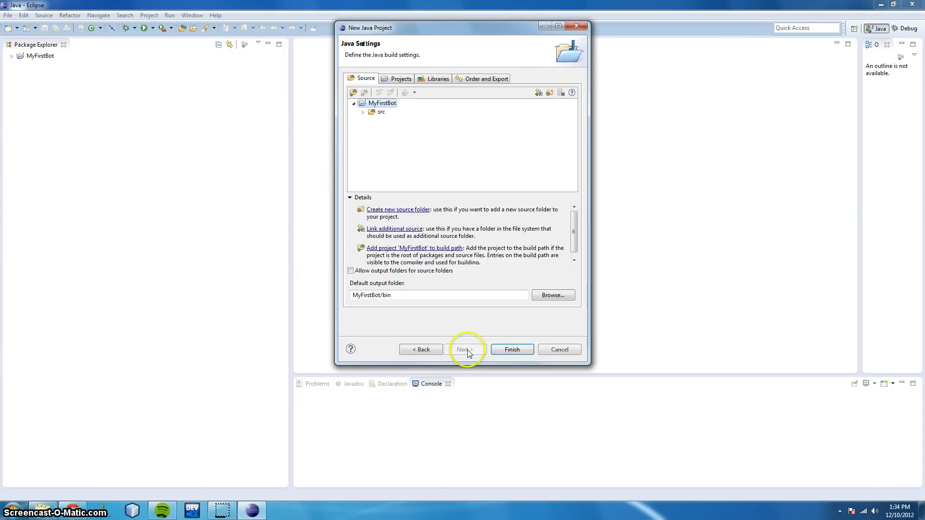
{"action": "left_click", "coordinate": [438, 79]}
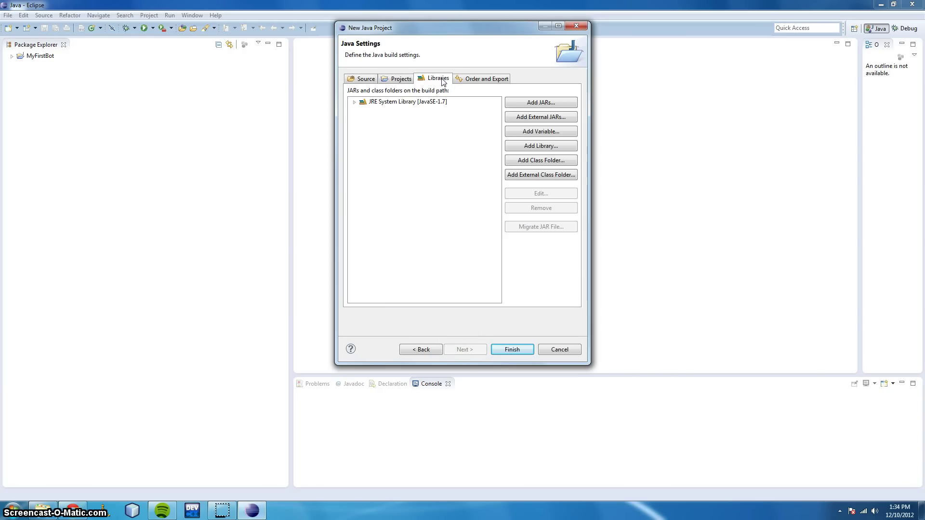
Step: Add C:\robocode\libs\robocode.jar to the build path as an external JAR
{"action": "left_click", "coordinate": [524, 119]}
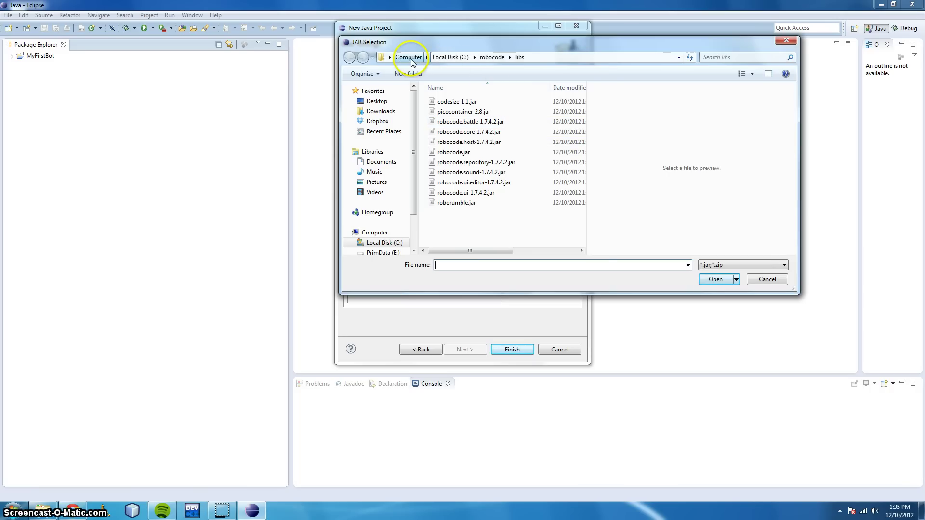
{"action": "left_click", "coordinate": [455, 57]}
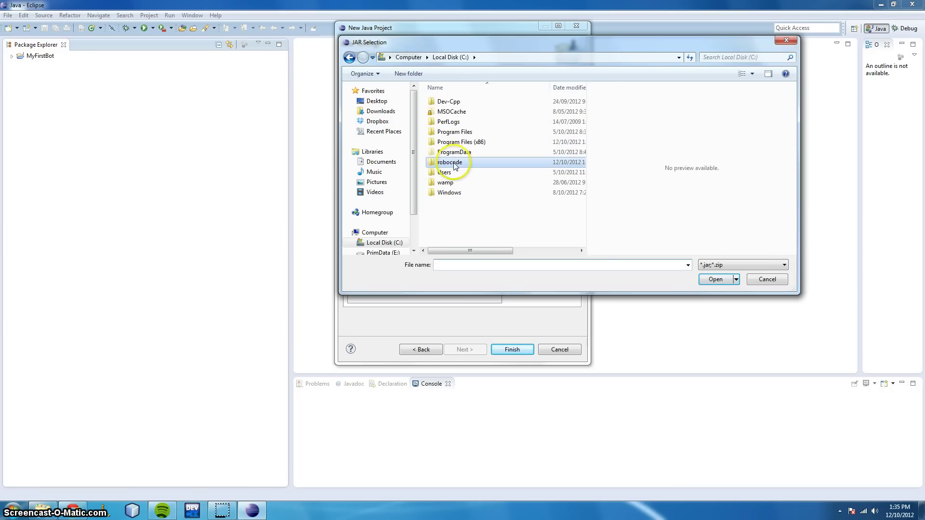
{"action": "double_click", "coordinate": [453, 165]}
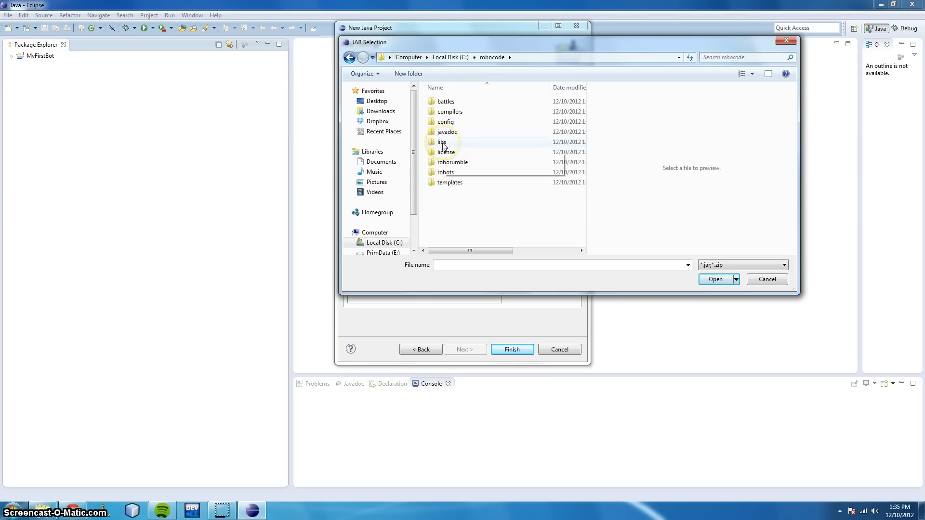
{"action": "double_click", "coordinate": [442, 143]}
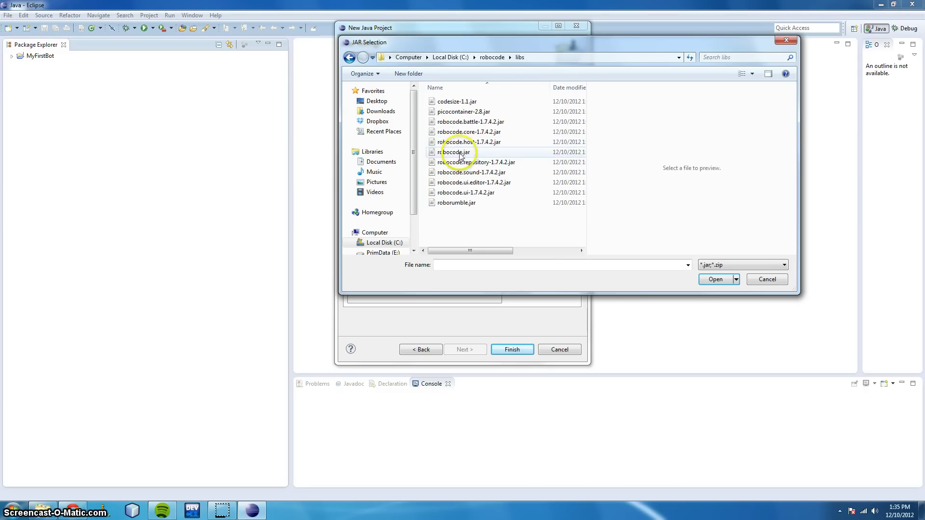
{"action": "left_click", "coordinate": [456, 153]}
Step: Confirm robocode.jar, expand its entry and select its Javadoc location, still None
{"action": "left_click", "coordinate": [715, 280]}
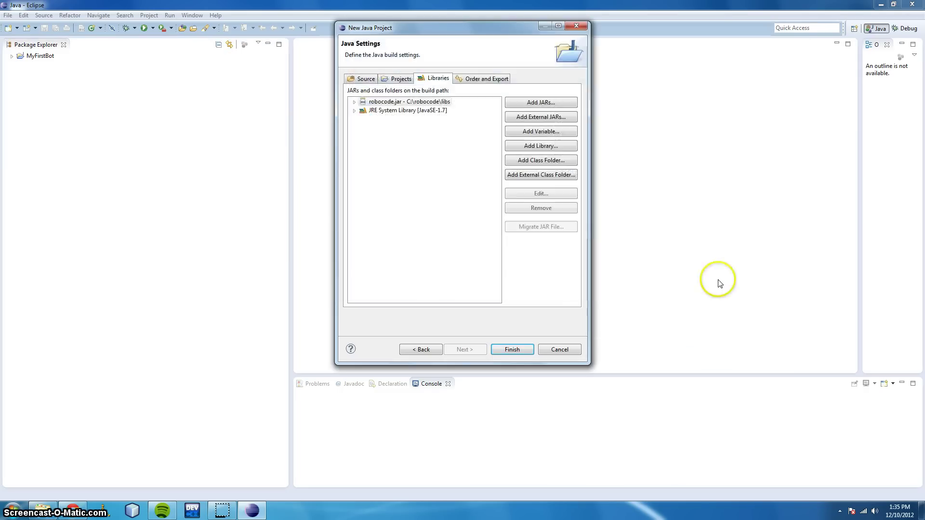
{"action": "left_click", "coordinate": [354, 101]}
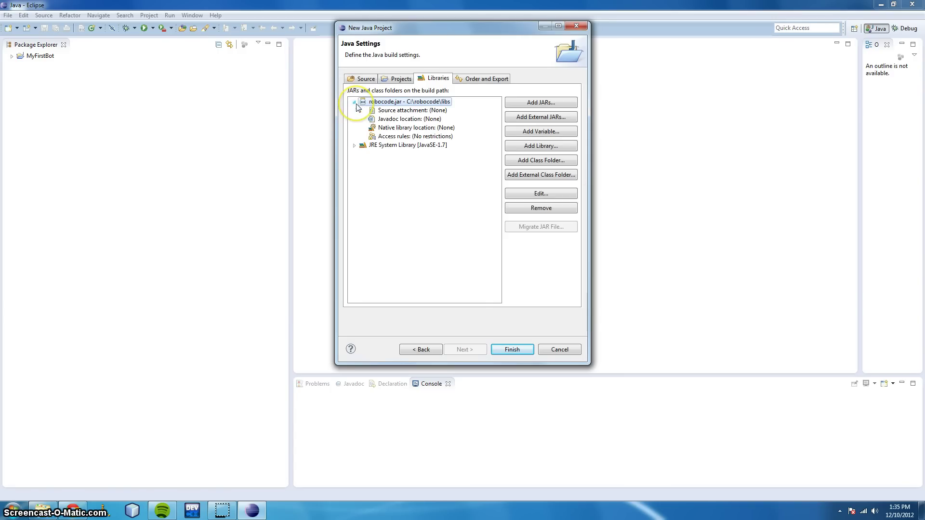
{"action": "left_click", "coordinate": [388, 119]}
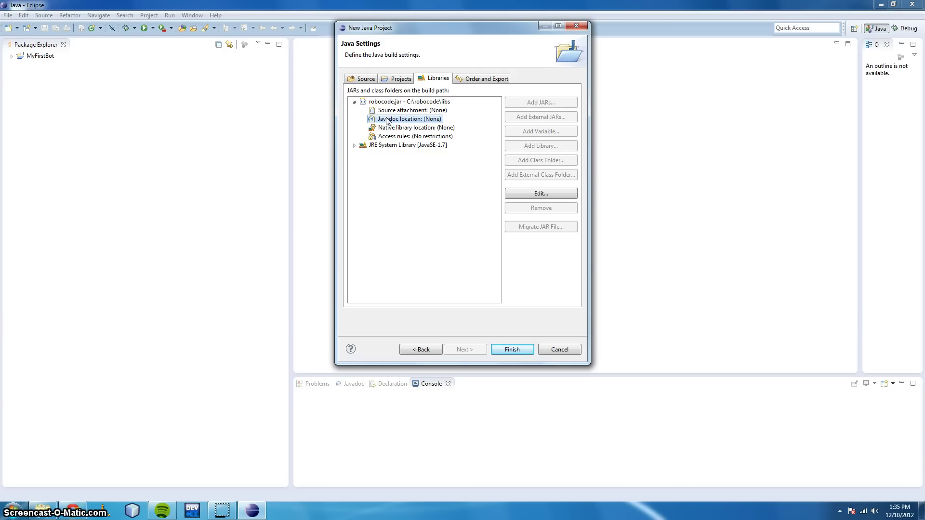
{"action": "left_click", "coordinate": [387, 119]}
Step: Point robocode.jar's Javadoc location to the C:\robocode\javadoc folder
{"action": "left_click", "coordinate": [531, 193]}
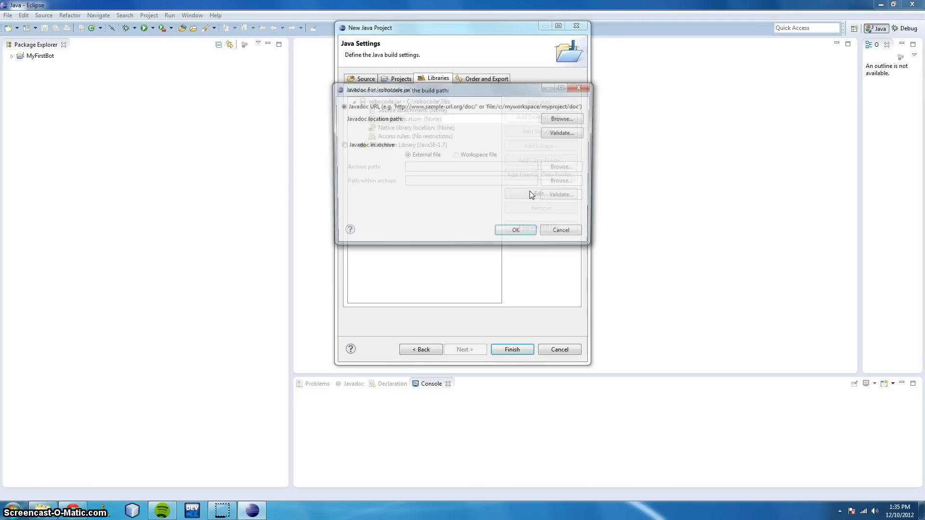
{"action": "left_click", "coordinate": [569, 121]}
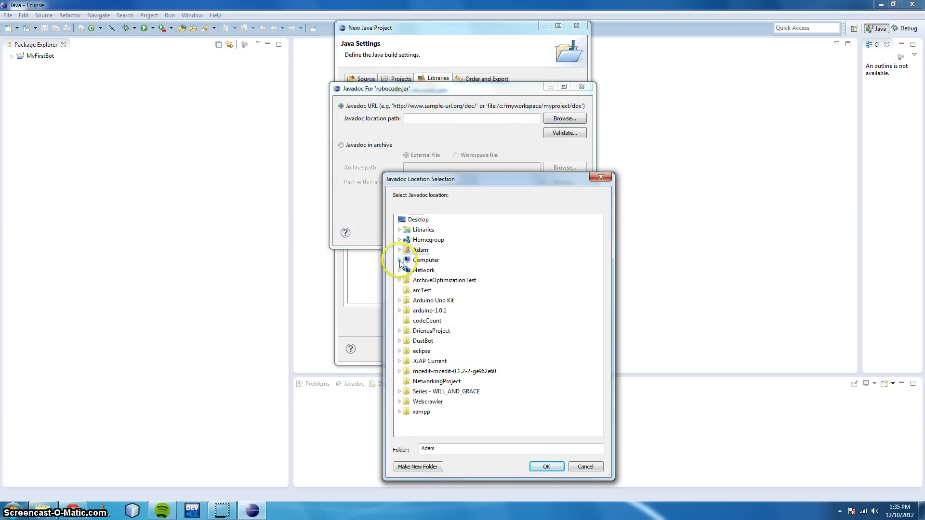
{"action": "left_click", "coordinate": [400, 261]}
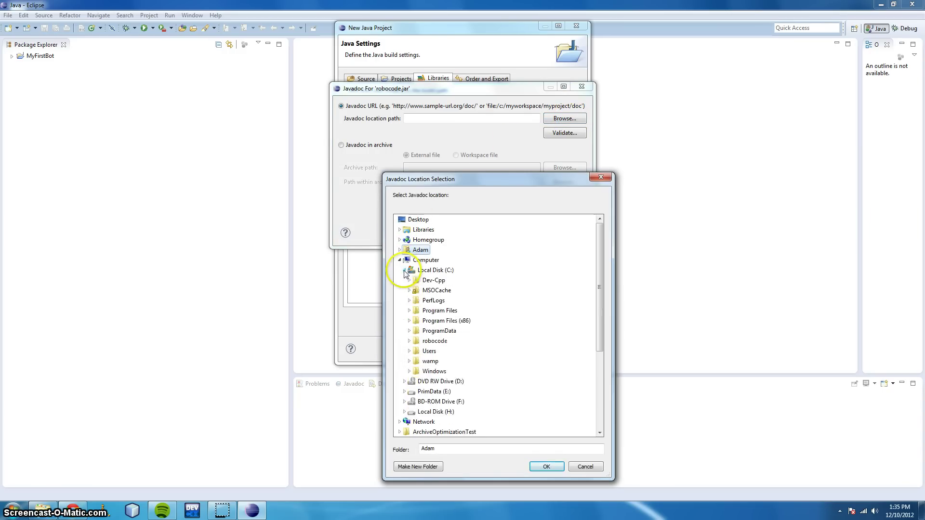
{"action": "left_click", "coordinate": [409, 341]}
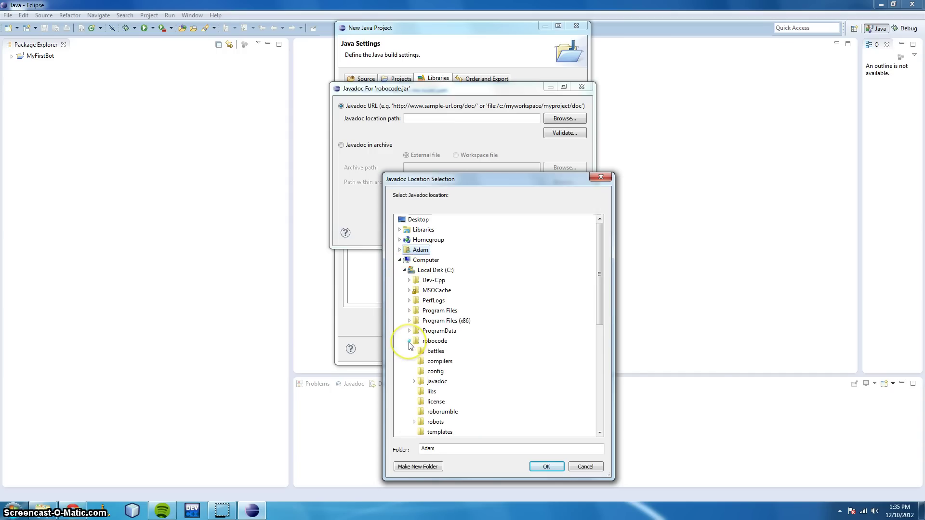
{"action": "double_click", "coordinate": [437, 382]}
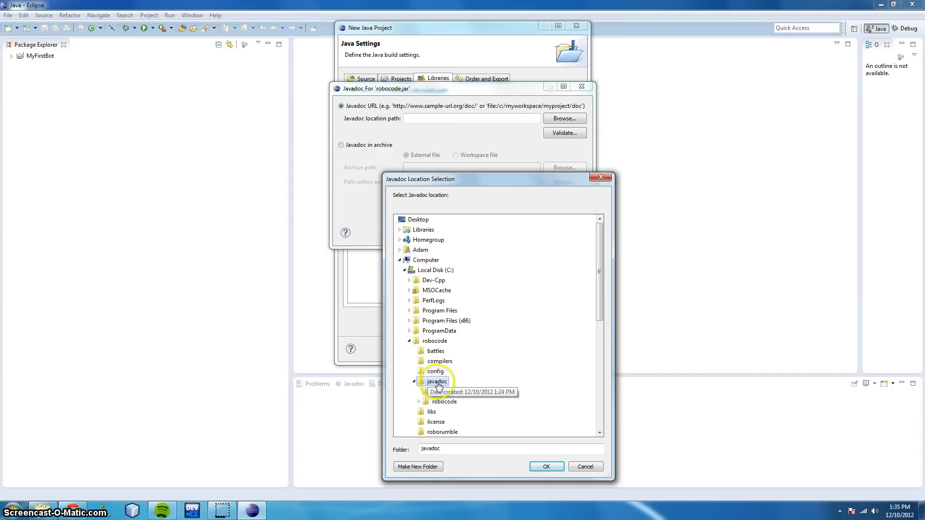
{"action": "left_click", "coordinate": [546, 468]}
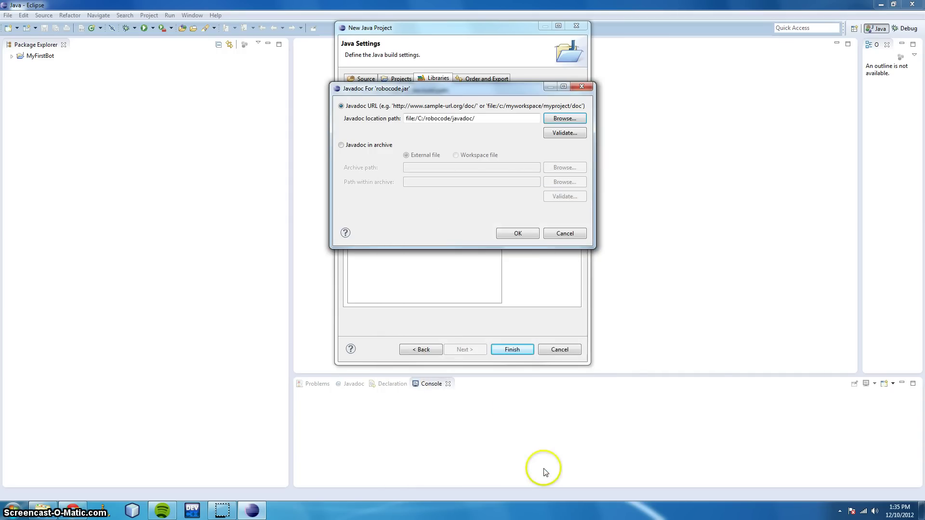
{"action": "left_click", "coordinate": [518, 236]}
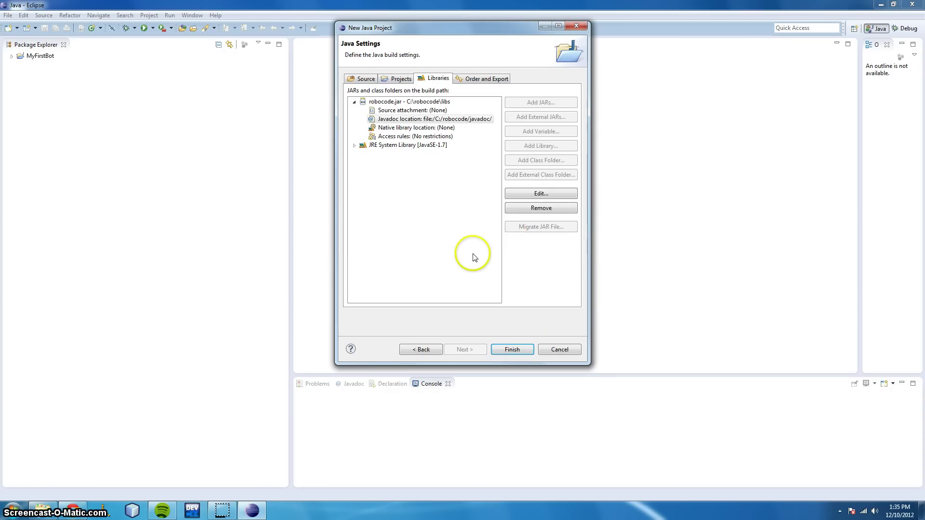
Step: Finish the wizard so MyFirstBot appears in the Package Explorer
{"action": "left_click", "coordinate": [513, 350]}
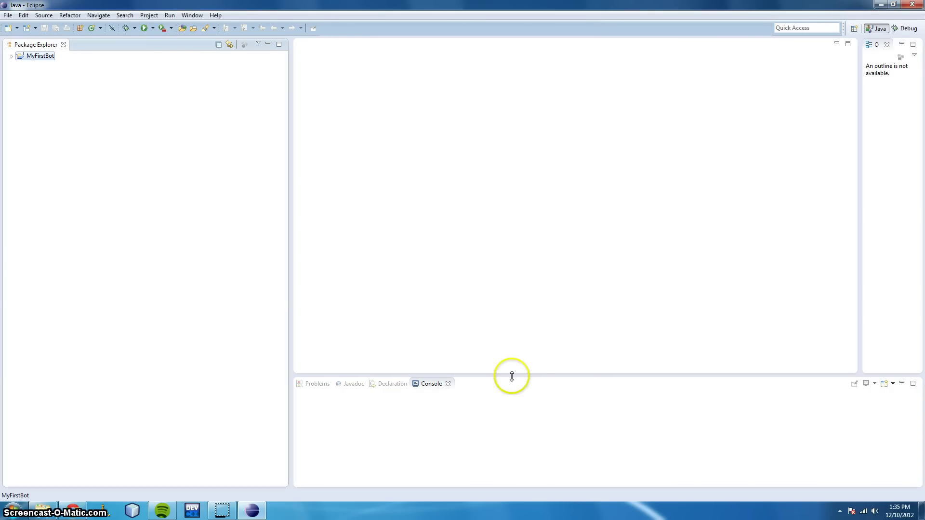